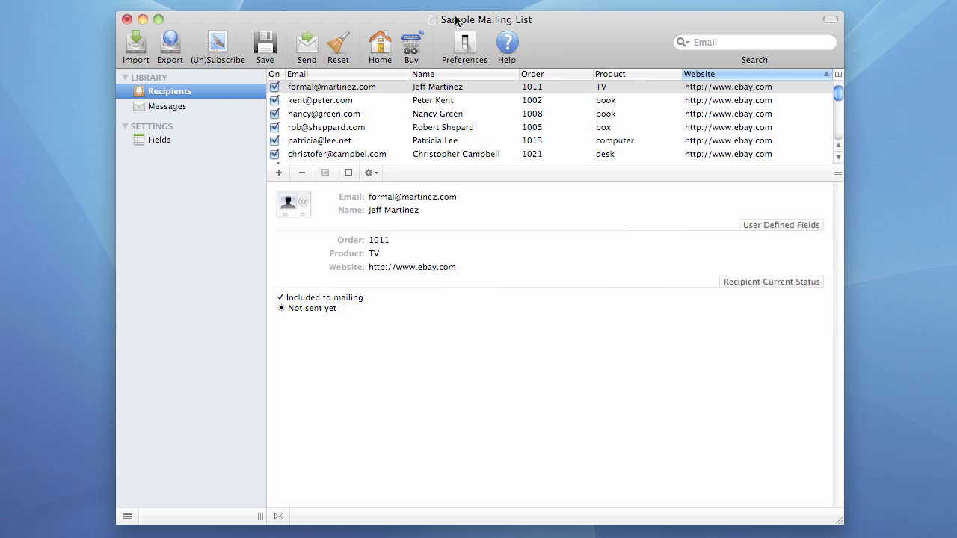
Show the Messages list and start a new email message.
{"action": "left_click", "coordinate": [165, 110]}
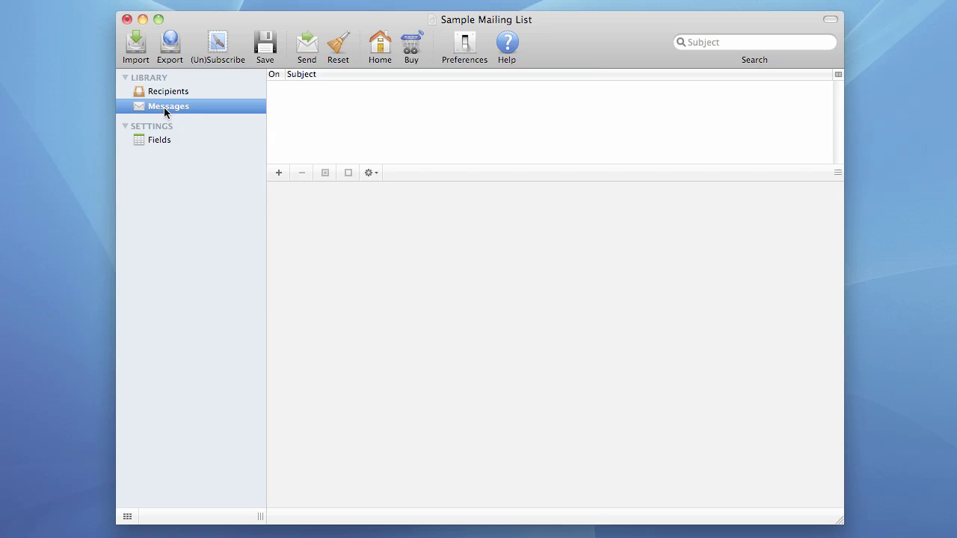
{"action": "left_click", "coordinate": [279, 173]}
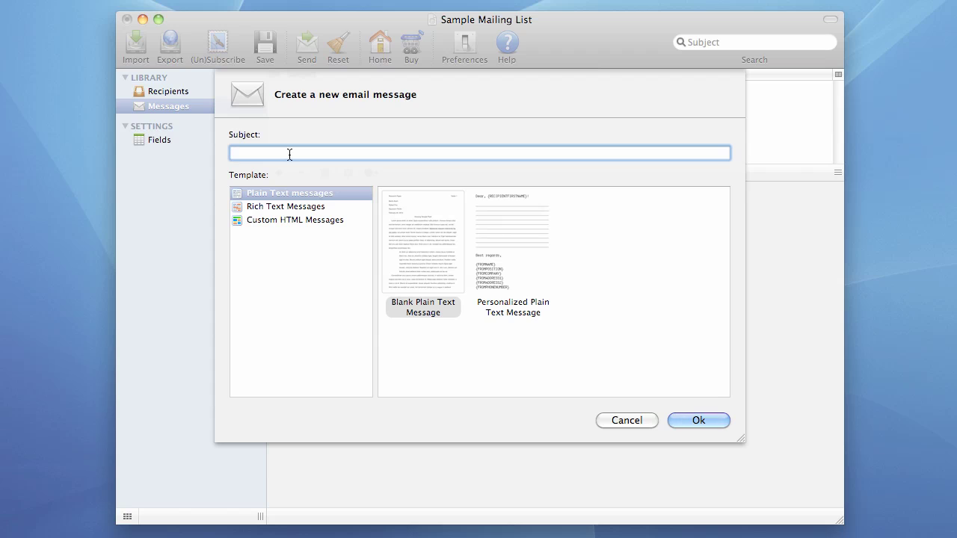
Create a message titled 'Software Update' from the Blank Plain Text Message template.
{"action": "type", "text": "Software"}
{"action": "type", "text": " Update"}
{"action": "left_click", "coordinate": [290, 196]}
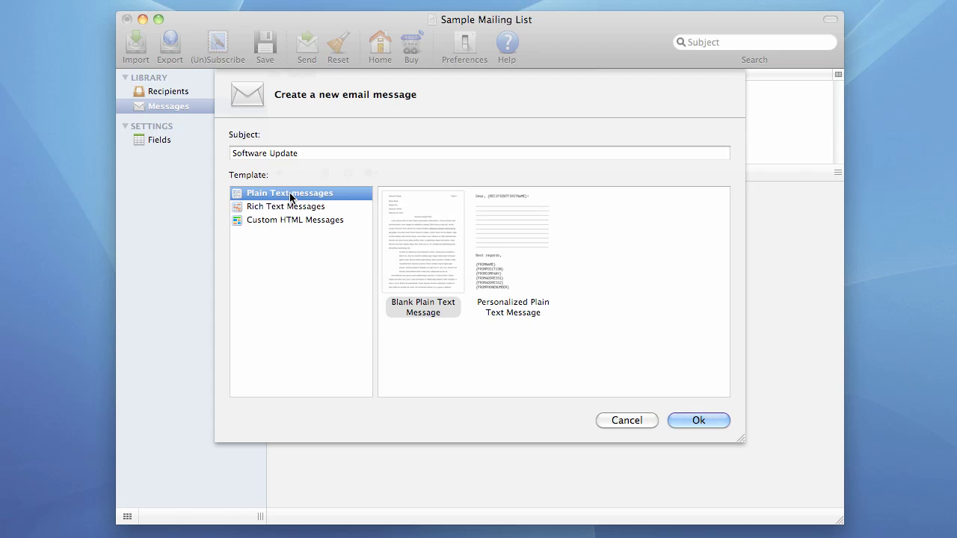
{"action": "left_click", "coordinate": [421, 244]}
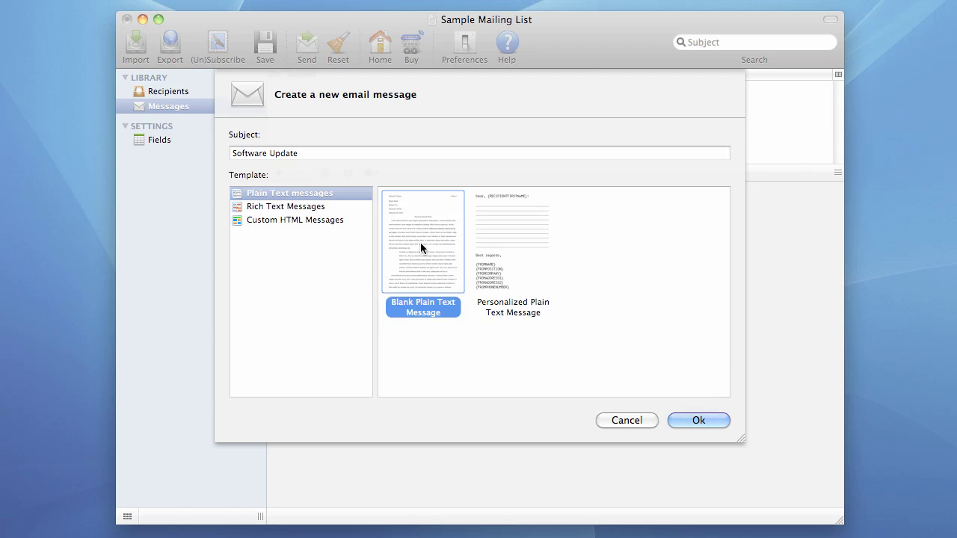
{"action": "left_click", "coordinate": [705, 418]}
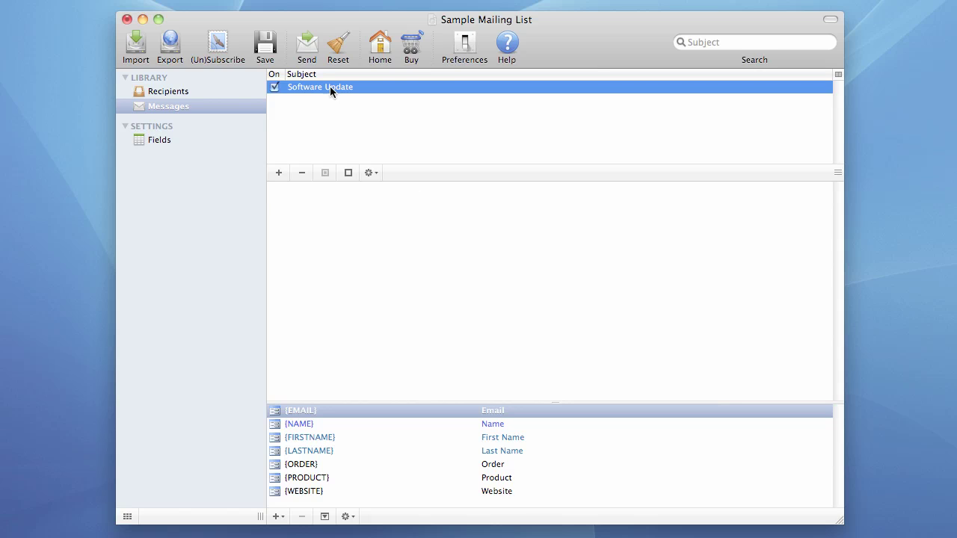
{"action": "double_click", "coordinate": [309, 86]}
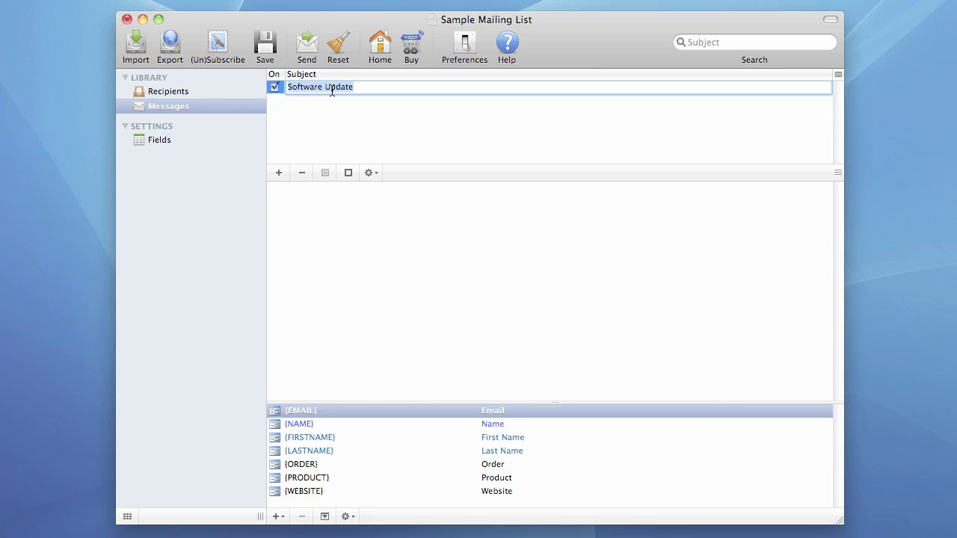
{"action": "key", "text": "Return"}
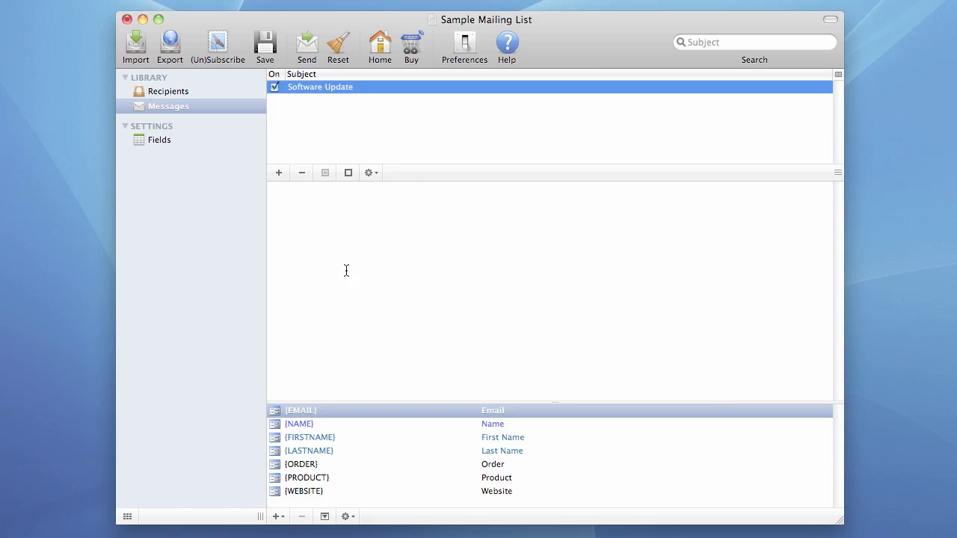
{"action": "left_click", "coordinate": [301, 233]}
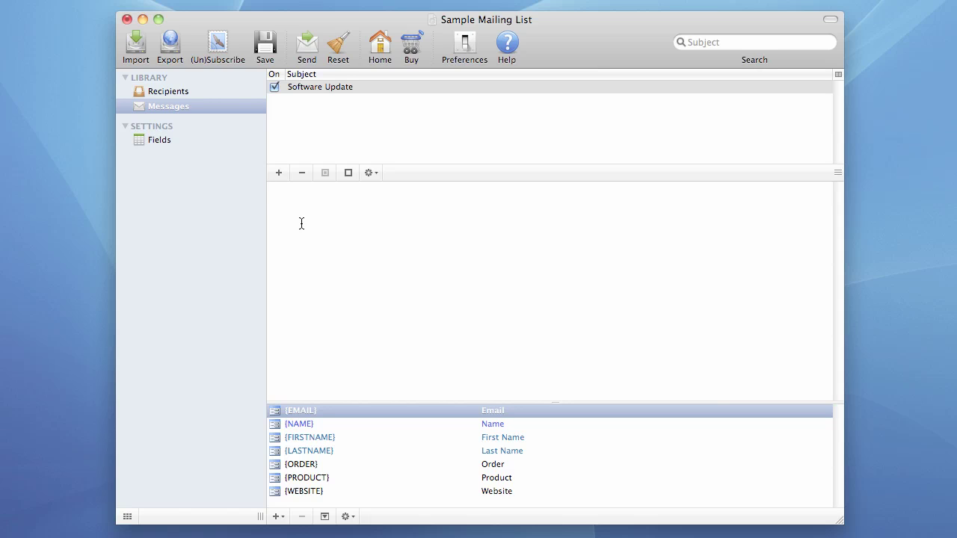
Write the greeting 'Dear, {FIRSTNAME}' and begin 'We have released a new version'.
{"action": "type", "text": "Dear"}
{"action": "left_click_drag", "start_coordinate": [310, 437], "coordinate": [339, 193]}
{"action": "left_click_drag", "start_coordinate": [352, 192], "coordinate": [294, 192]}
{"action": "left_click", "coordinate": [425, 208]}
{"action": "type", "text": ","}
{"action": "type", "text": "We have"}
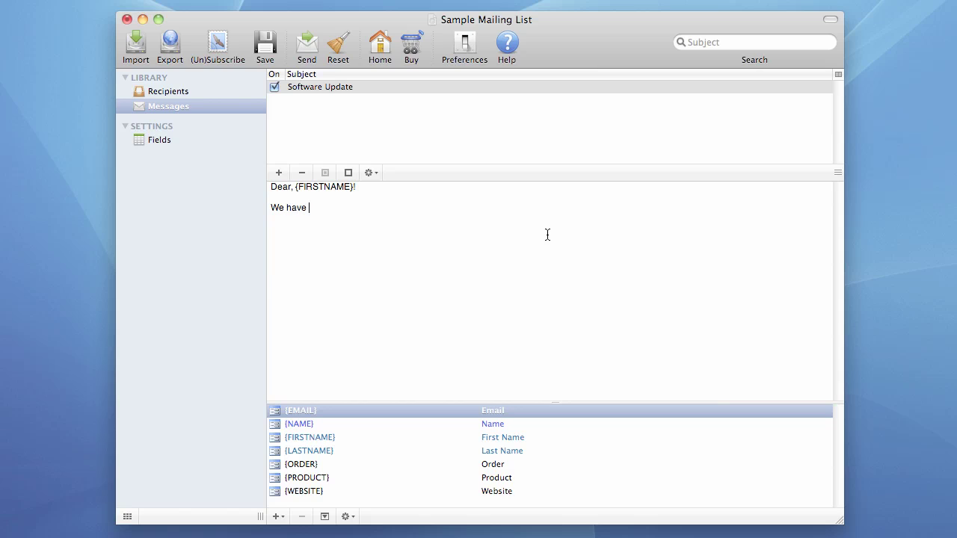
{"action": "type", "text": " released"}
{"action": "type", "text": " a new"}
{"action": "type", "text": " version"}
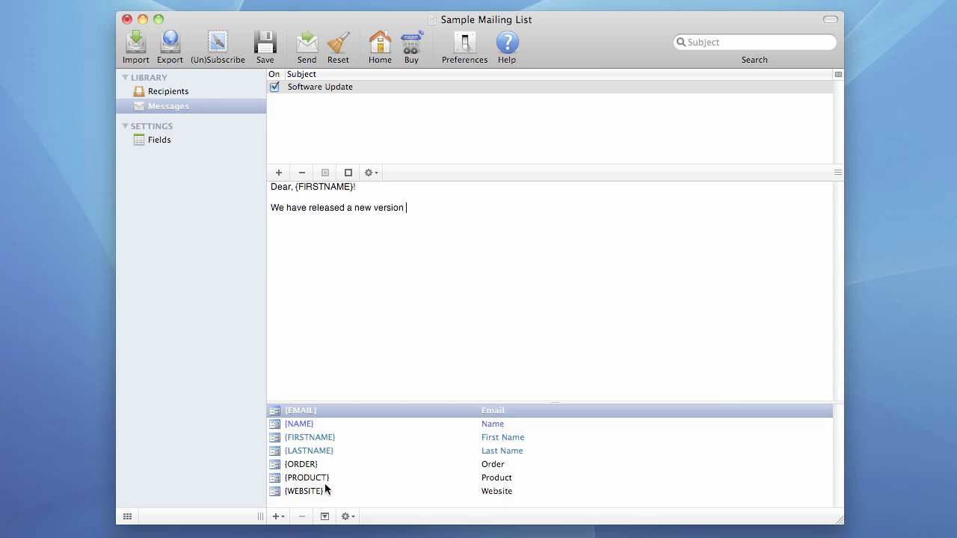
Insert the {PRODUCT} macro after 'version', then add 'Please order upgrade from here' and the website address.
{"action": "left_click_drag", "start_coordinate": [300, 481], "coordinate": [453, 213]}
{"action": "type", "text": "."}
{"action": "type", "text": "Please "}
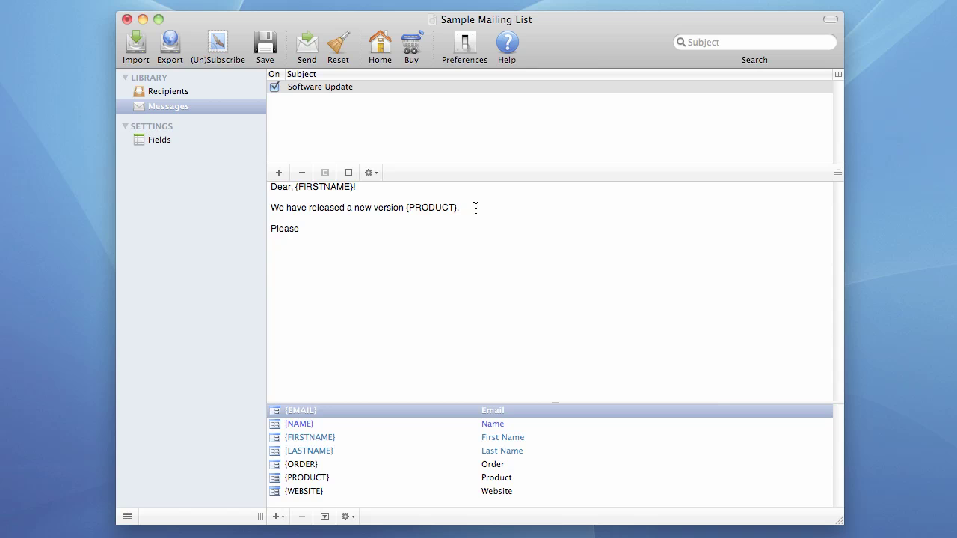
{"action": "type", "text": "order "}
{"action": "type", "text": "up"}
{"action": "type", "text": "gradefrom"}
{"action": "type", "text": " here "}
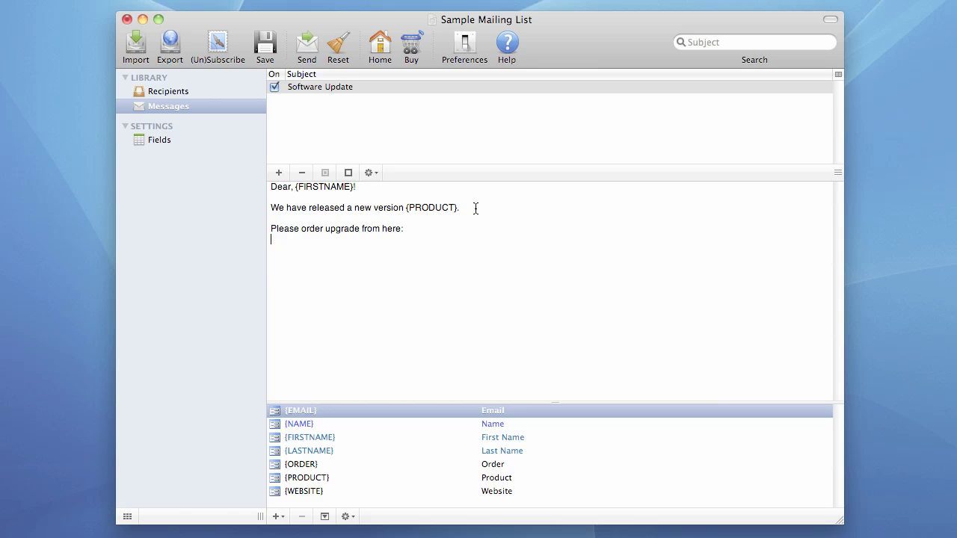
{"action": "type", "text": "http://ww"}
{"action": "type", "text": "w"}
{"action": "type", "text": "my"}
{"action": "type", "text": "website"}
{"action": "type", "text": "comu/p"}
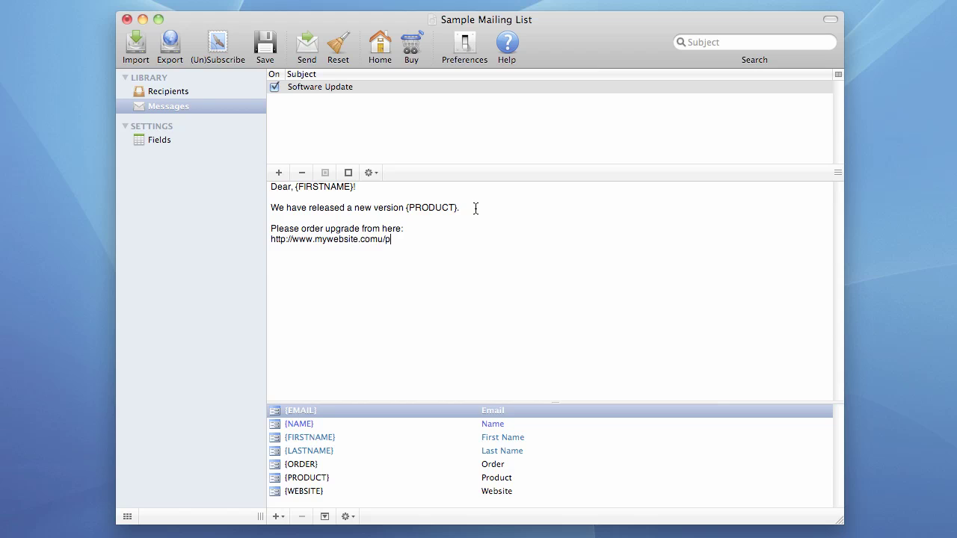
{"action": "type", "text": "grade"}
Fix the link ending to '/upgrade' and sign off with 'Best regards, The team'.
{"action": "key", "text": "BackSpace"}
{"action": "key", "text": "BackSpace"}
{"action": "key", "text": "BackSpace"}
{"action": "key", "text": "BackSpace"}
{"action": "key", "text": "BackSpace"}
{"action": "key", "text": "BackSpace"}
{"action": "type", "text": "/upgrad"}
{"action": "type", "text": "e"}
{"action": "key", "text": "Return"}
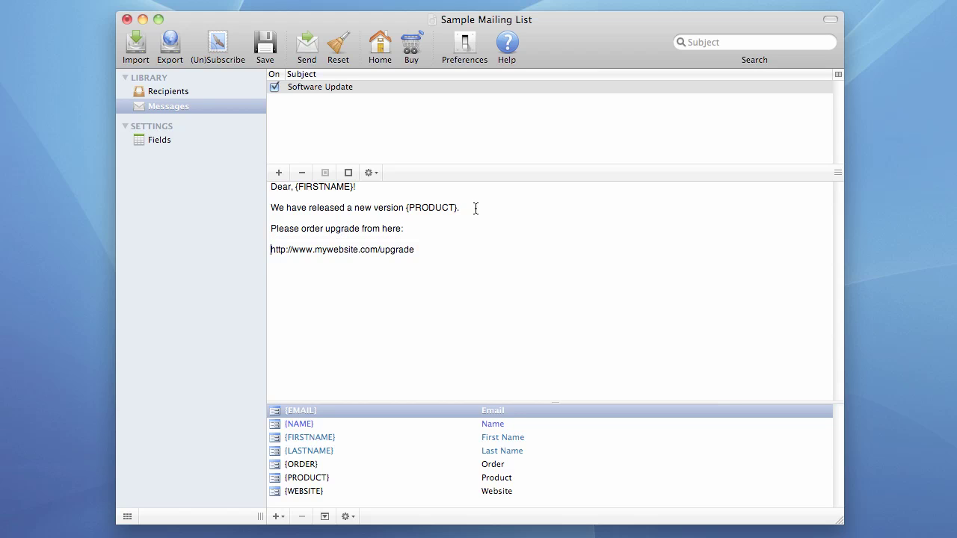
{"action": "key", "text": "Return"}
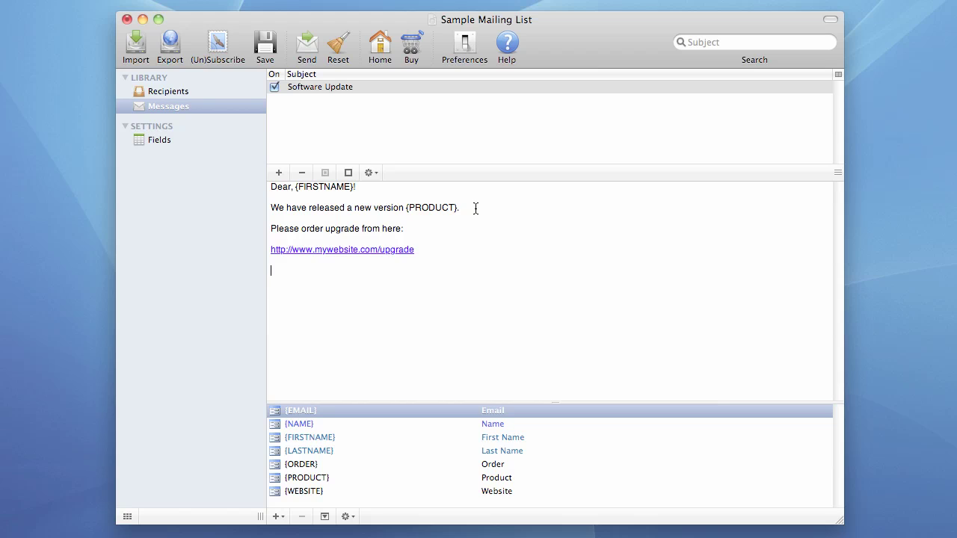
{"action": "type", "text": "Be"}
{"action": "type", "text": "st"}
{"action": "type", "text": " regar"}
{"action": "type", "text": "ds, "}
{"action": "type", "text": "Th"}
{"action": "type", "text": "e te"}
{"action": "type", "text": "am."}
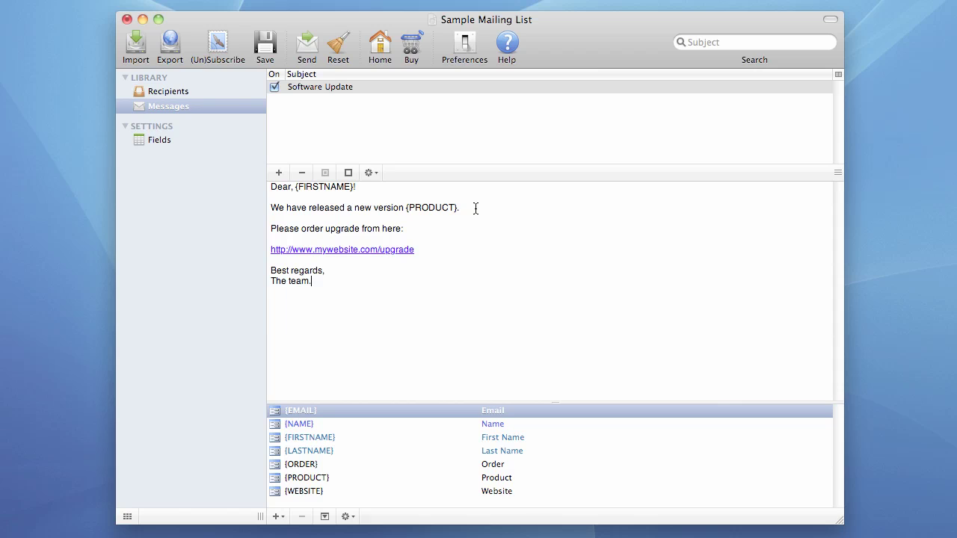